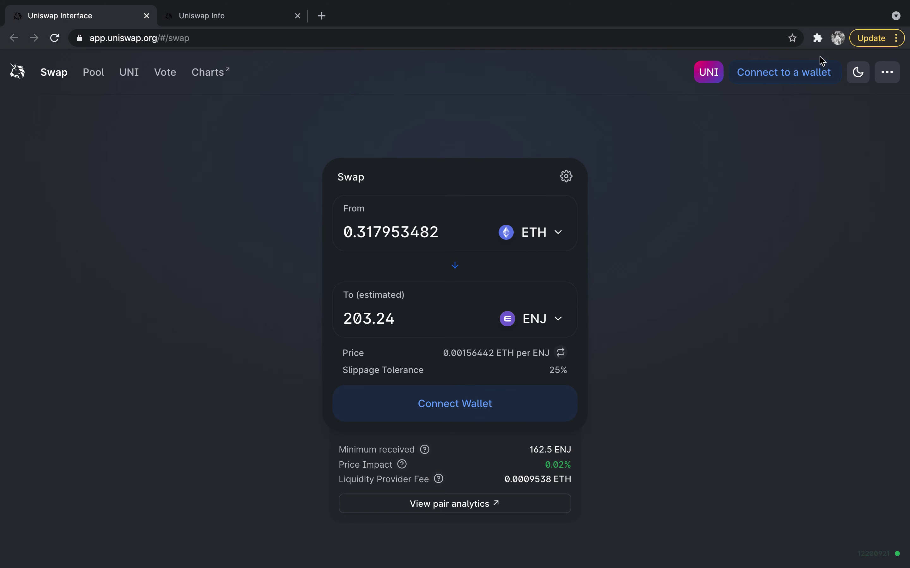
- Check the browser's wallet extensions, then dismiss the wallet-connect choices without connecting
{"action": "left_click", "coordinate": [817, 39]}
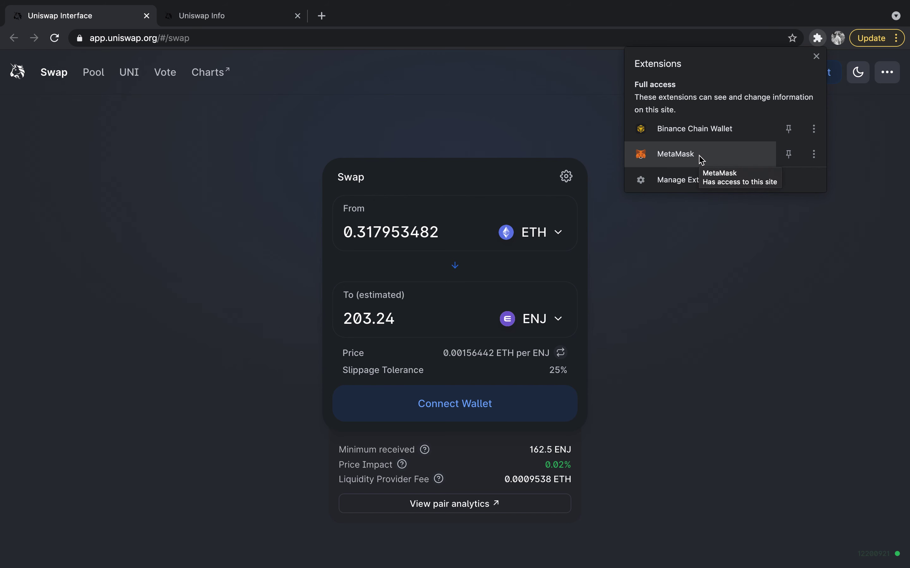
{"action": "left_click", "coordinate": [716, 262]}
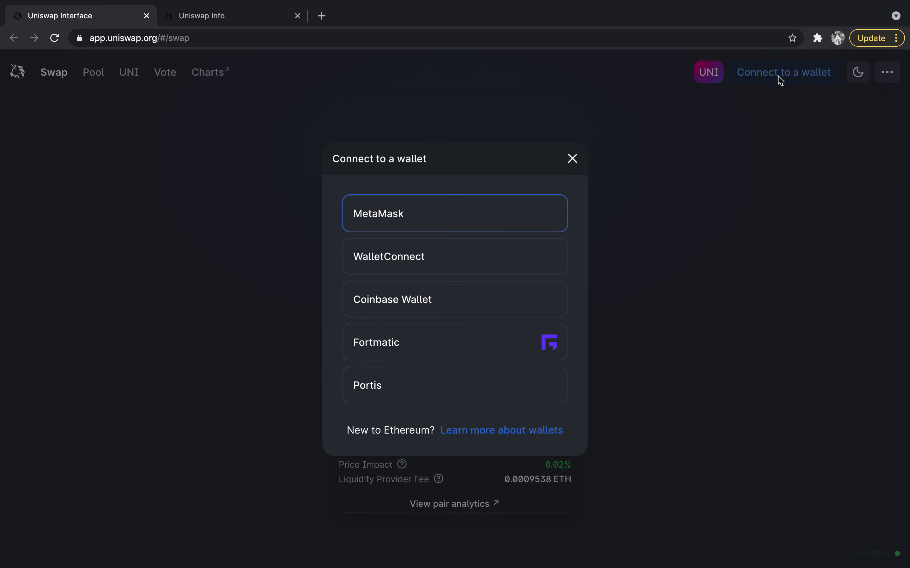
{"action": "left_click", "coordinate": [779, 81]}
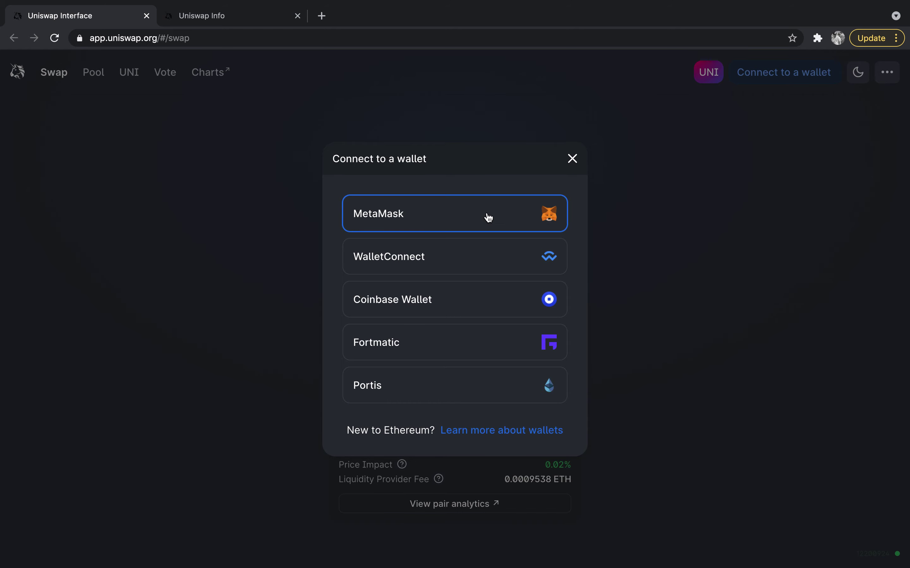
{"action": "left_click", "coordinate": [572, 159]}
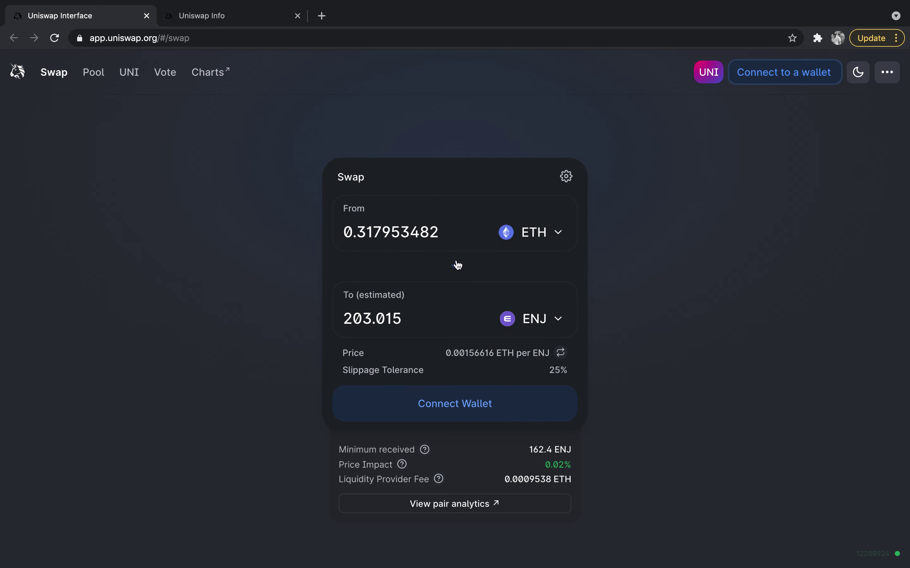
- Pick ENJ as the token to receive, then bring up the transaction settings to check slippage
{"action": "left_click", "coordinate": [553, 319]}
{"action": "scroll", "coordinate": [507, 293], "scroll_direction": "down", "scroll_amount": 9}
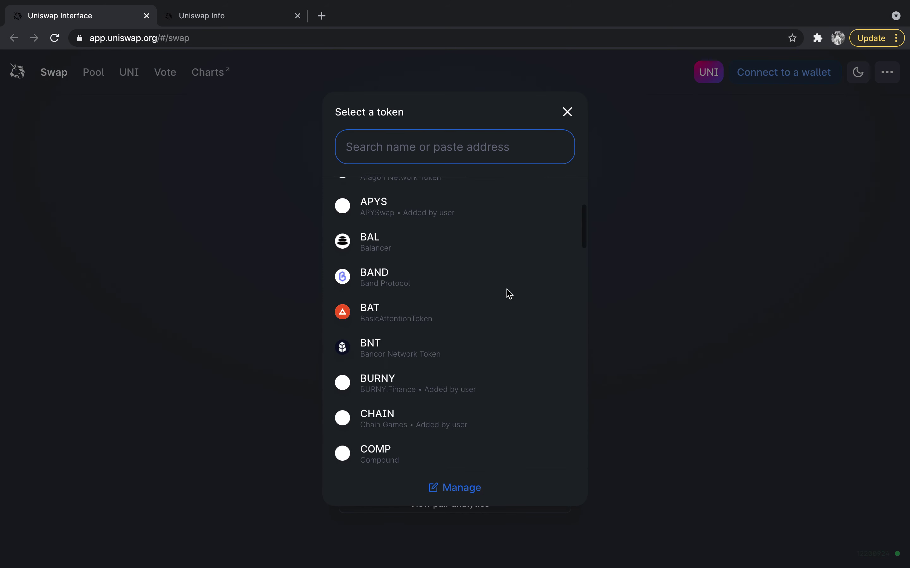
{"action": "scroll", "coordinate": [508, 294], "scroll_direction": "down", "scroll_amount": 10}
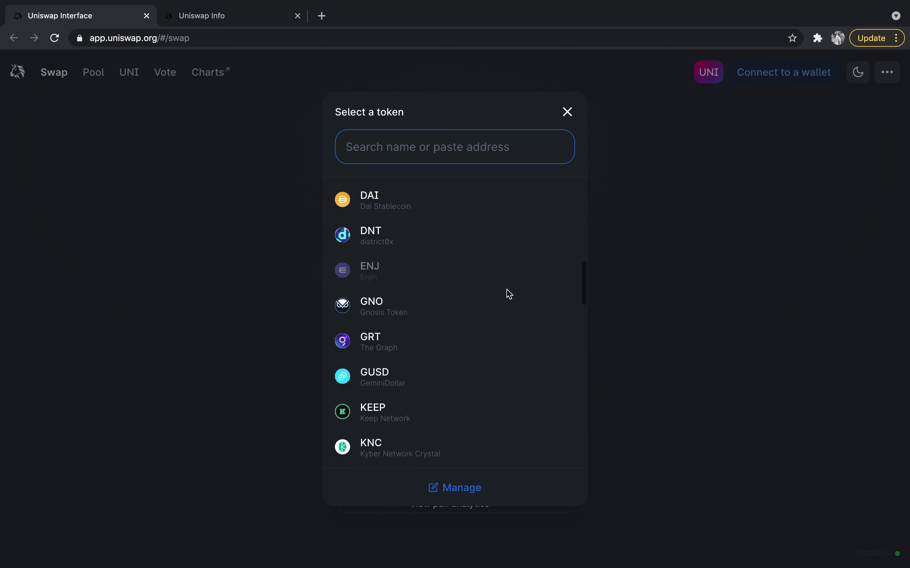
{"action": "scroll", "coordinate": [508, 294], "scroll_direction": "down", "scroll_amount": 10}
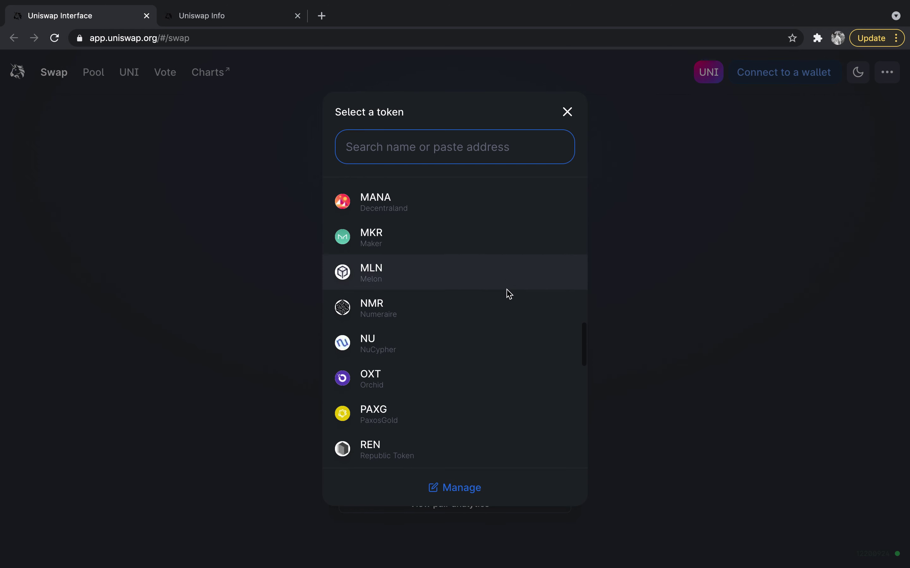
{"action": "scroll", "coordinate": [508, 294], "scroll_direction": "down", "scroll_amount": 3}
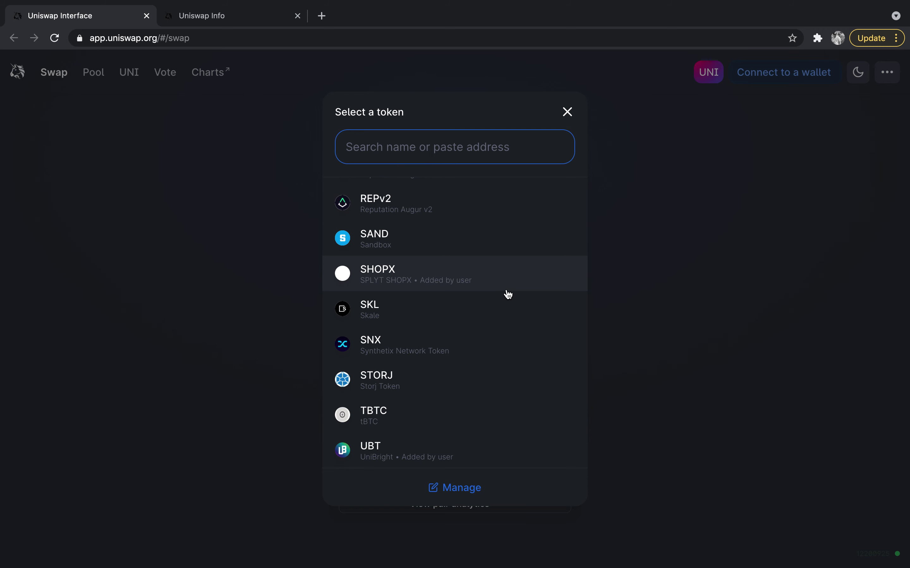
{"action": "scroll", "coordinate": [508, 294], "scroll_direction": "down", "scroll_amount": 3}
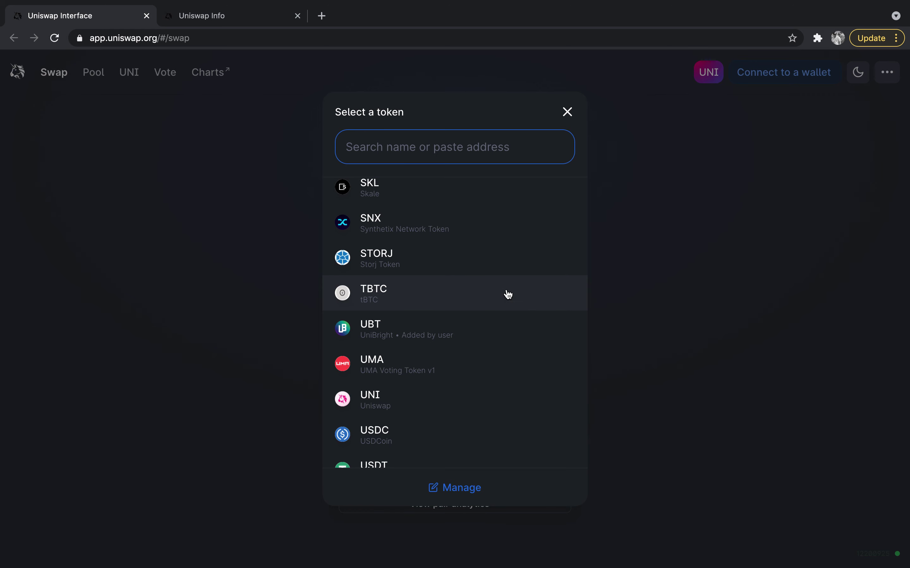
{"action": "scroll", "coordinate": [504, 368], "scroll_direction": "up", "scroll_amount": 10}
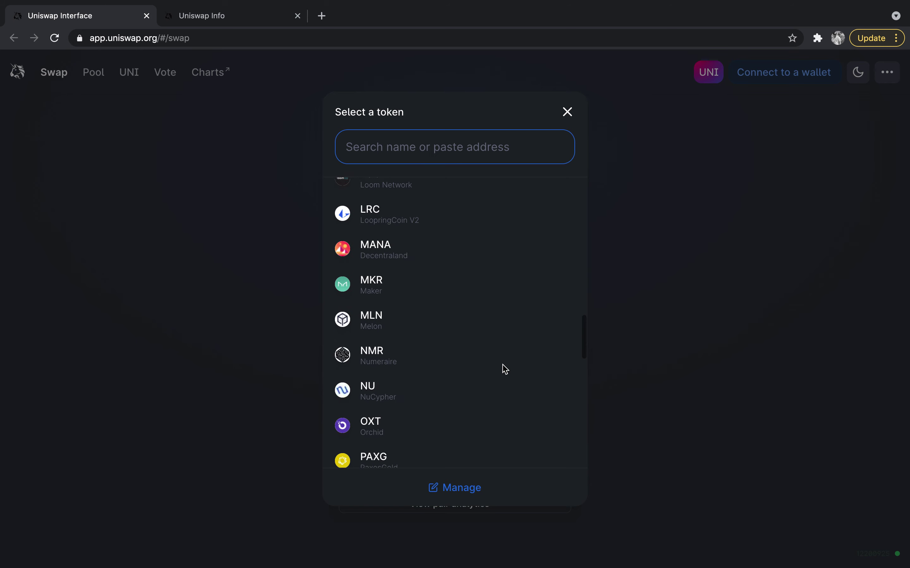
{"action": "scroll", "coordinate": [504, 369], "scroll_direction": "up", "scroll_amount": 8}
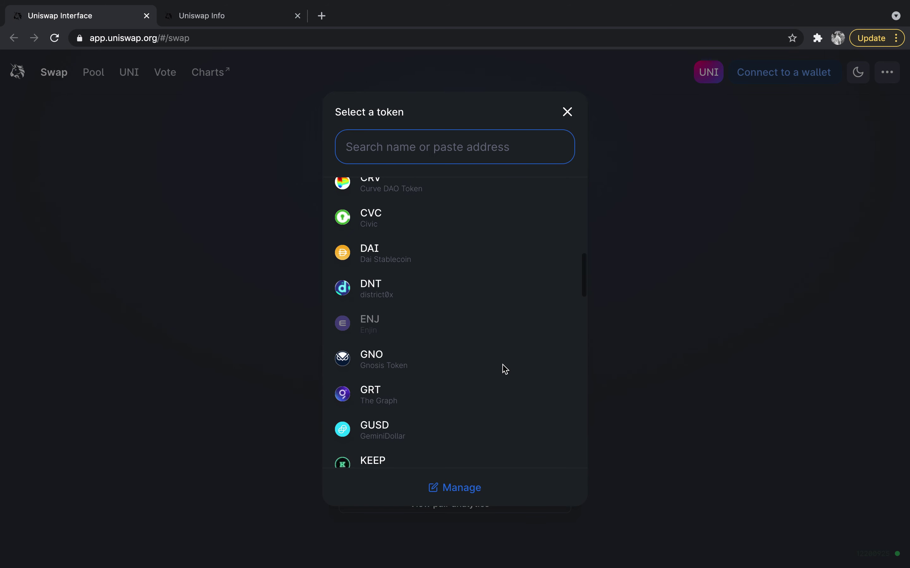
{"action": "left_click", "coordinate": [455, 332]}
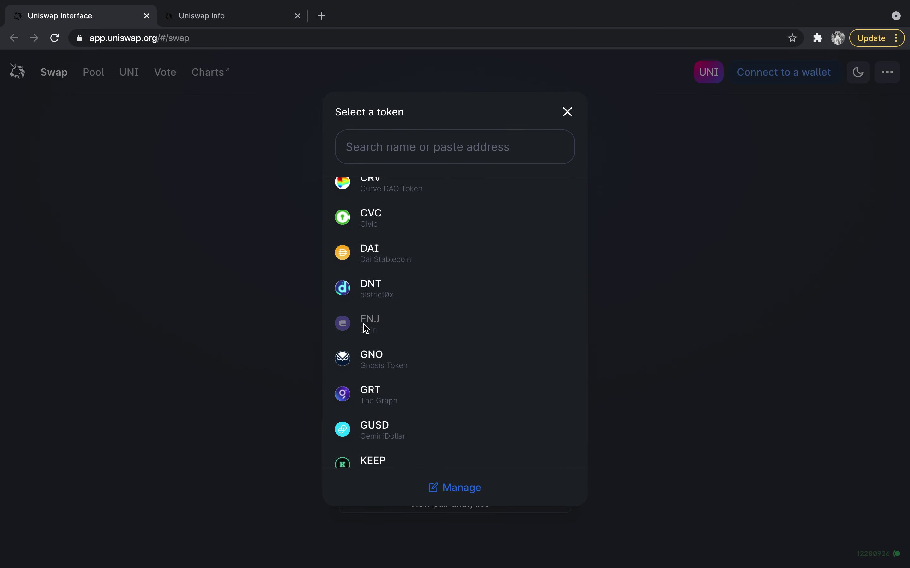
{"action": "left_click", "coordinate": [567, 112]}
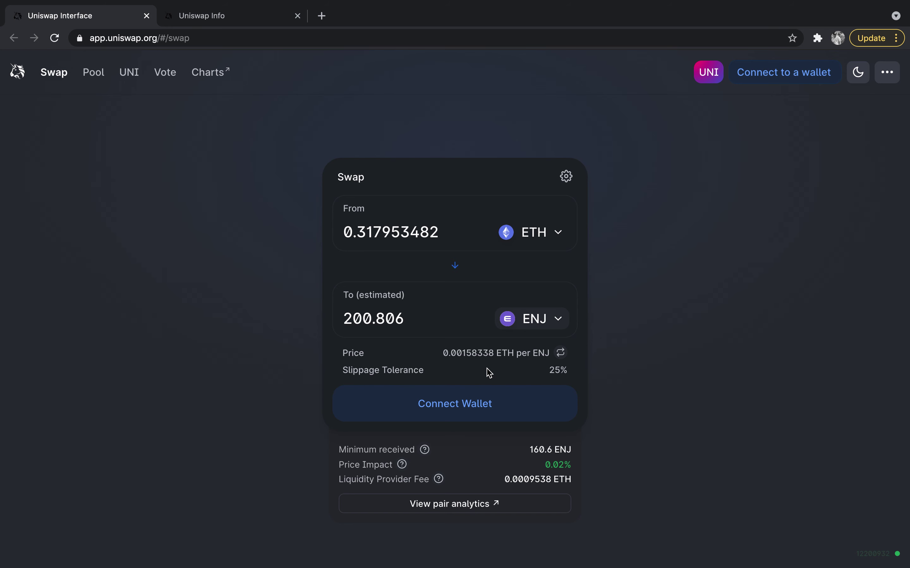
{"action": "left_click", "coordinate": [560, 373]}
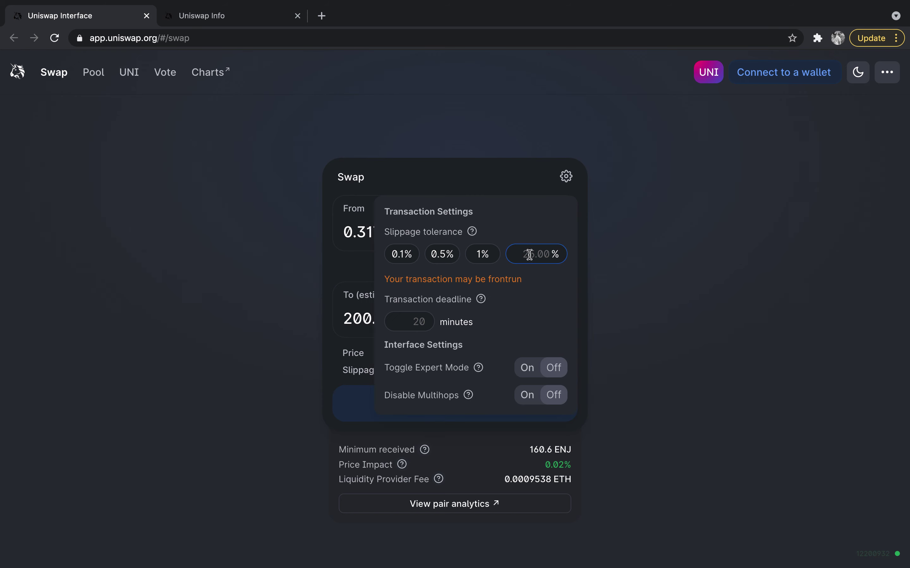
- Close the settings with slippage kept at 25% and delete the 1 from the ETH amount
{"action": "left_click", "coordinate": [621, 215]}
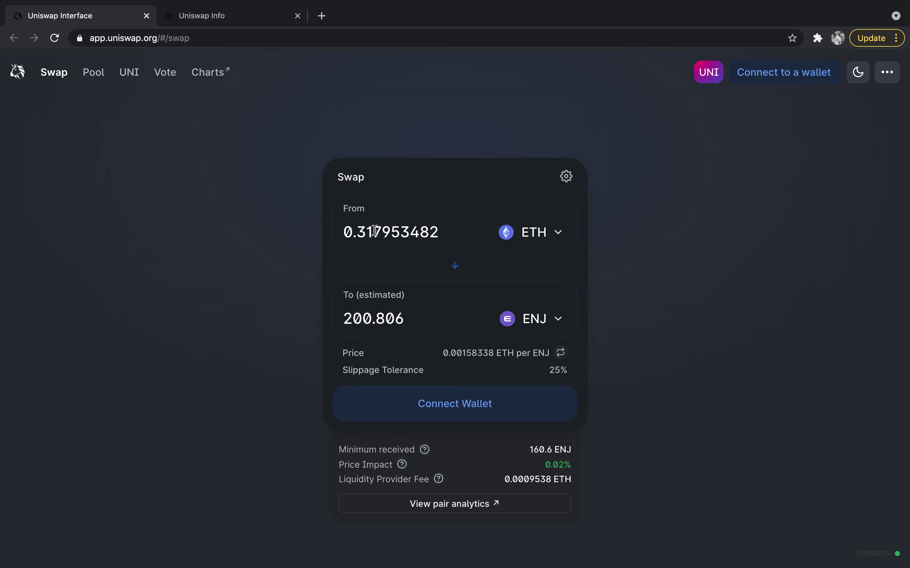
{"action": "key", "text": "BackSpace"}
- Enter 0 in its place so the swap trades 0.307953482 ETH
{"action": "type", "text": "0"}
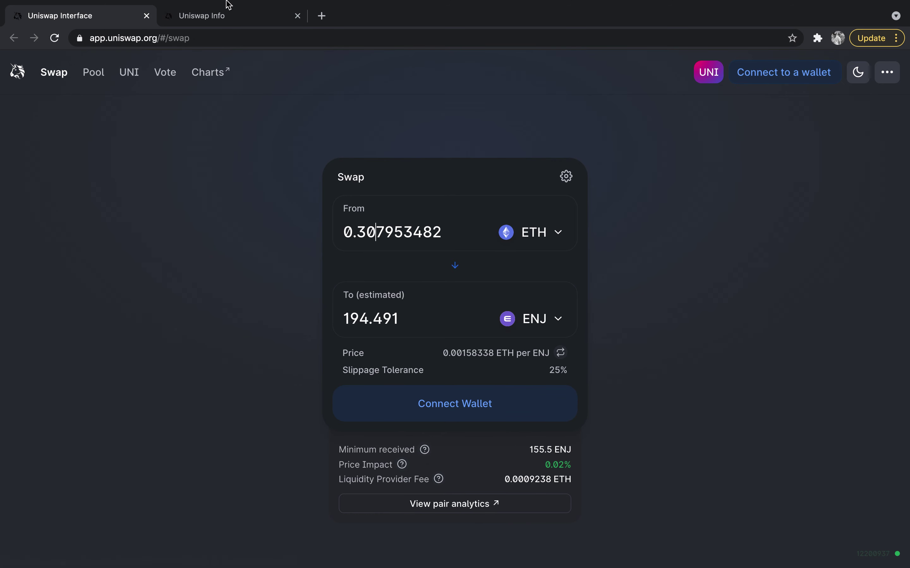
- Review the ETH-ENJ pair stats, liquidity chart and recent transactions, then go back to the swap tab
{"action": "left_click", "coordinate": [233, 14]}
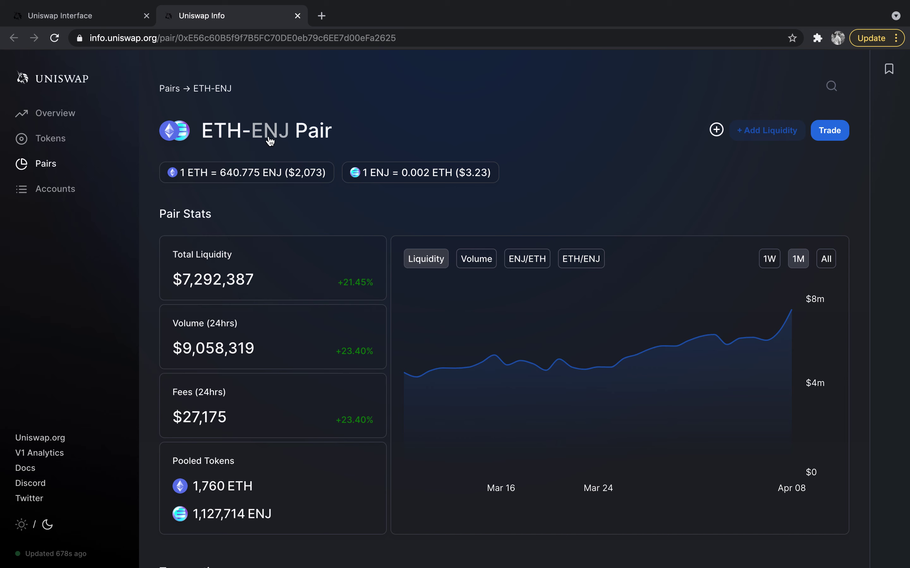
{"action": "scroll", "coordinate": [402, 223], "scroll_direction": "down", "scroll_amount": 1}
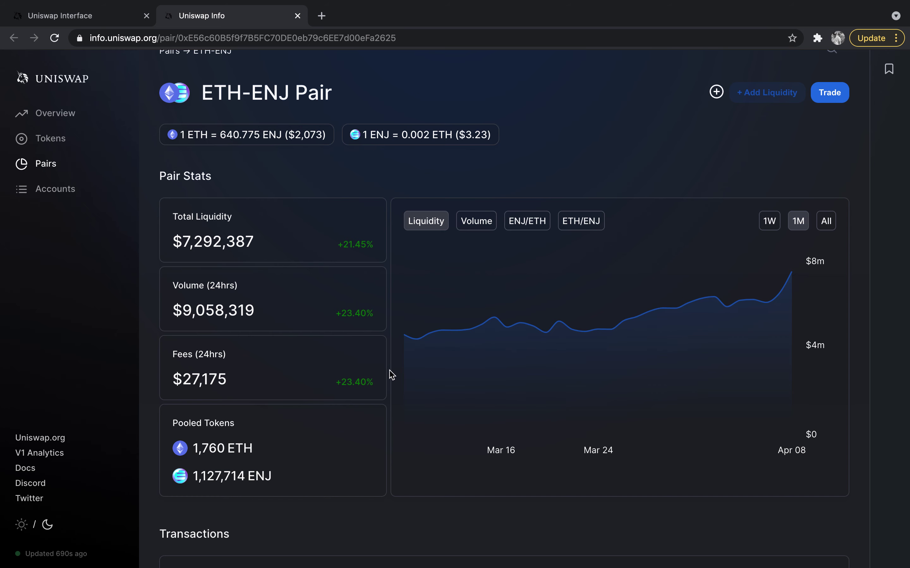
{"action": "scroll", "coordinate": [389, 374], "scroll_direction": "down", "scroll_amount": 9}
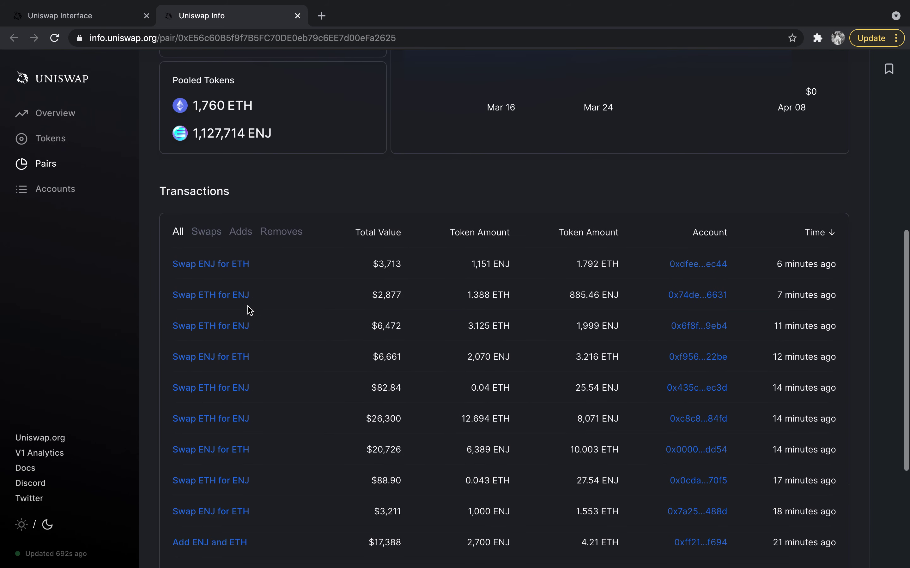
{"action": "scroll", "coordinate": [254, 346], "scroll_direction": "down", "scroll_amount": 2}
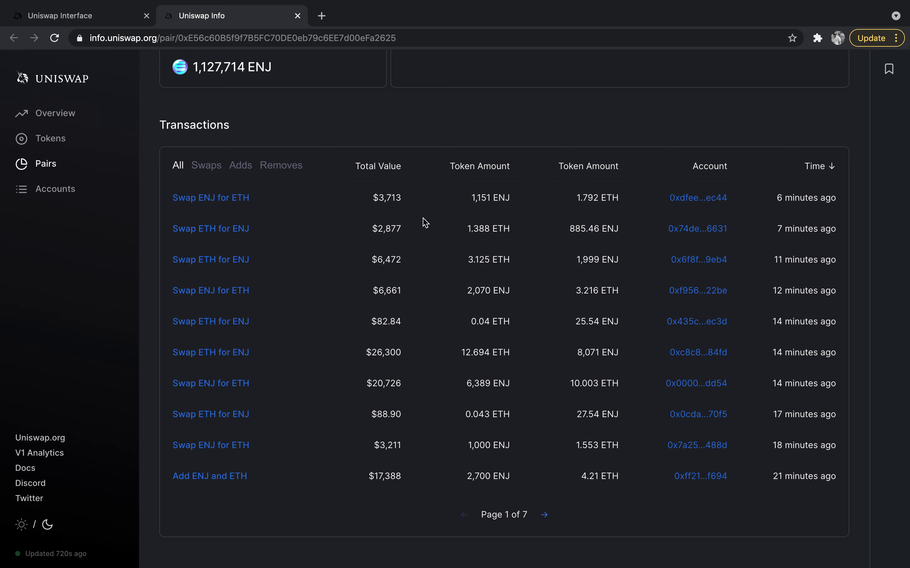
{"action": "scroll", "coordinate": [485, 211], "scroll_direction": "up", "scroll_amount": 8}
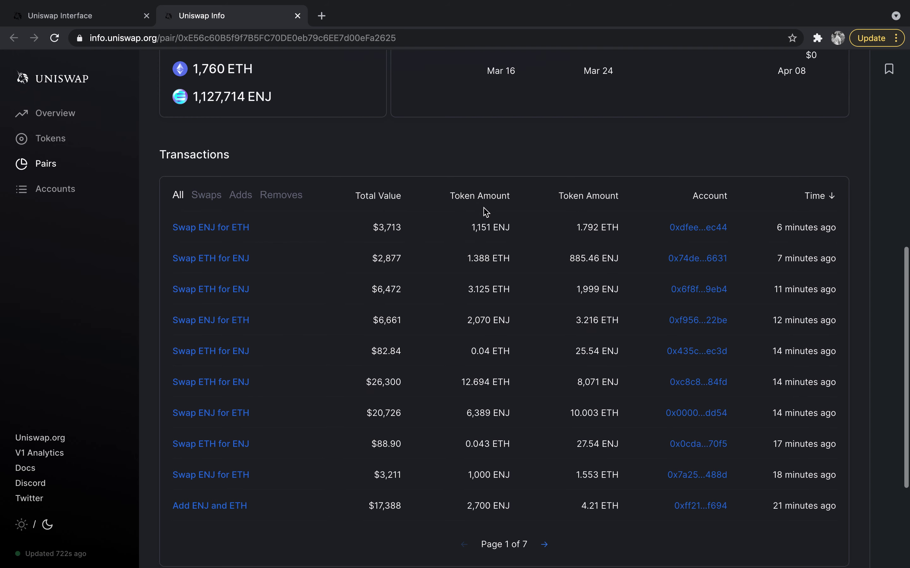
{"action": "scroll", "coordinate": [484, 212], "scroll_direction": "up", "scroll_amount": 2}
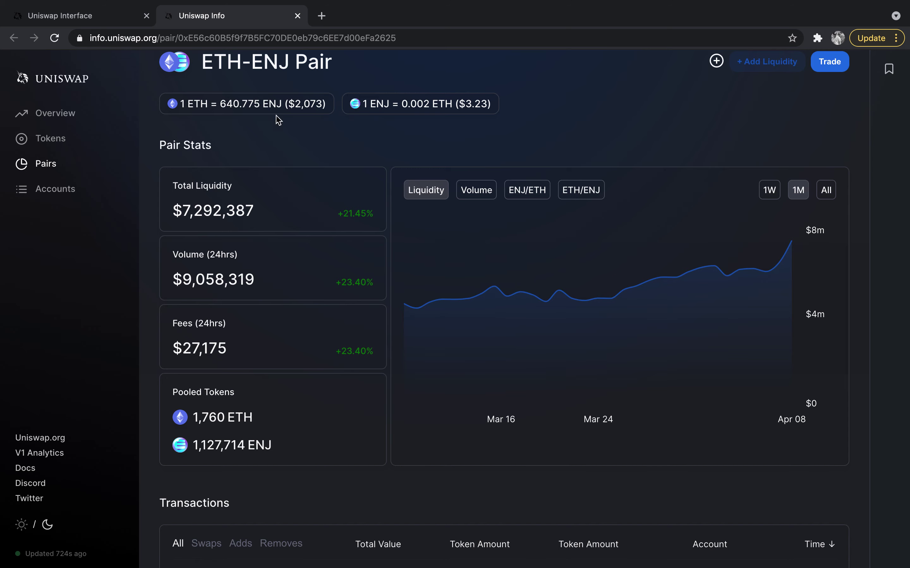
{"action": "mouse_move", "coordinate": [410, 247]}
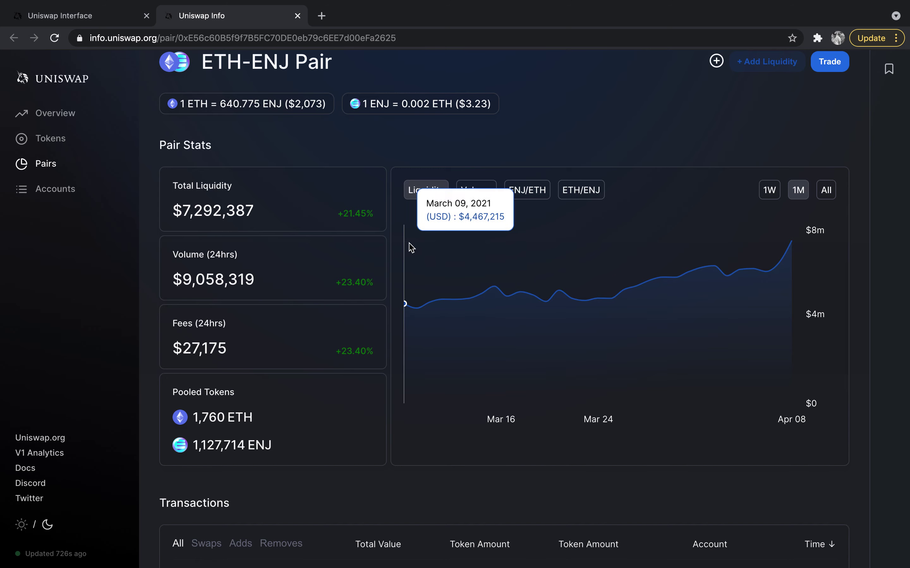
{"action": "scroll", "coordinate": [410, 247], "scroll_direction": "down", "scroll_amount": 10}
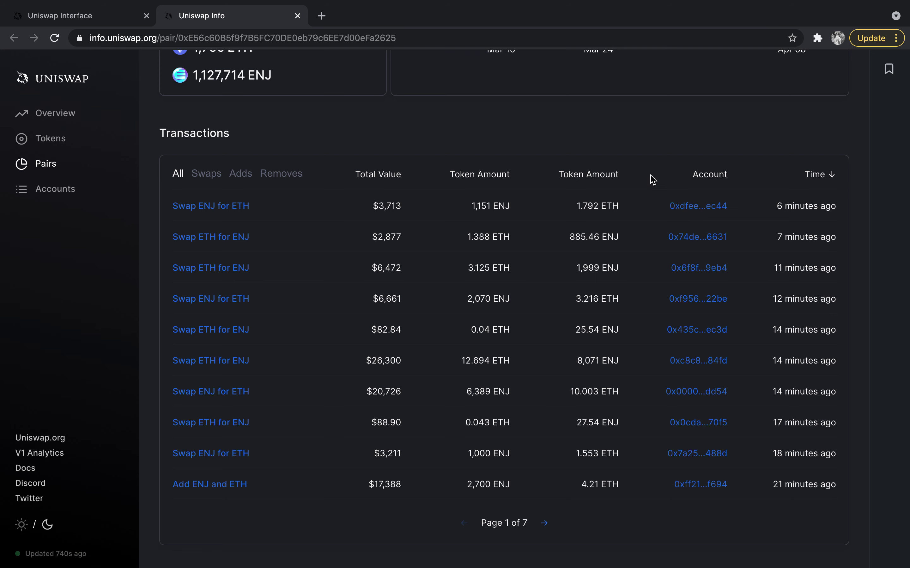
{"action": "scroll", "coordinate": [526, 348], "scroll_direction": "up", "scroll_amount": 4}
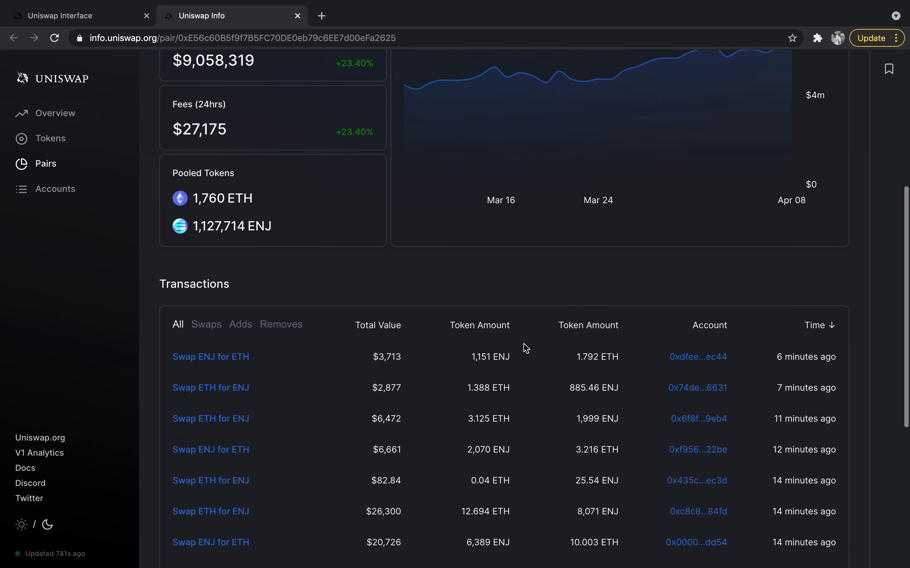
{"action": "scroll", "coordinate": [524, 349], "scroll_direction": "up", "scroll_amount": 6}
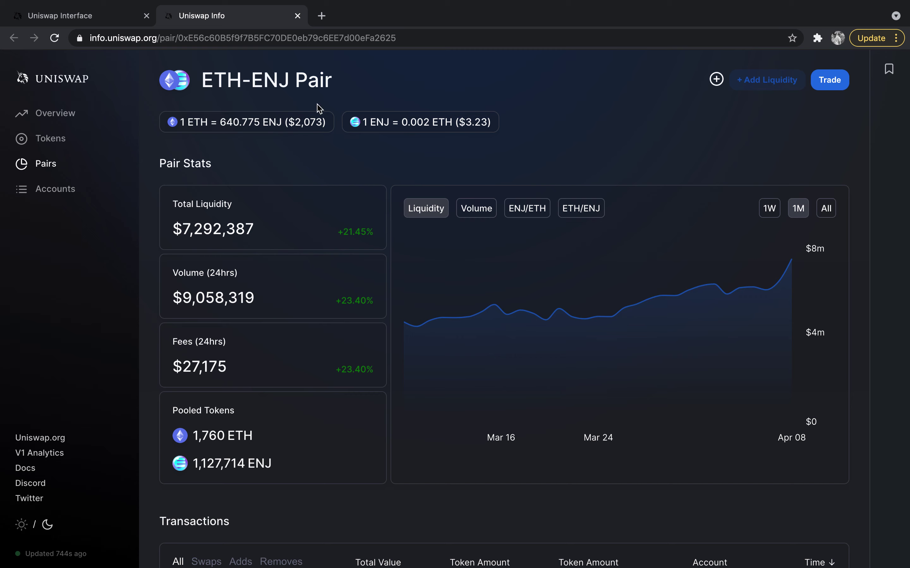
{"action": "left_click", "coordinate": [92, 17]}
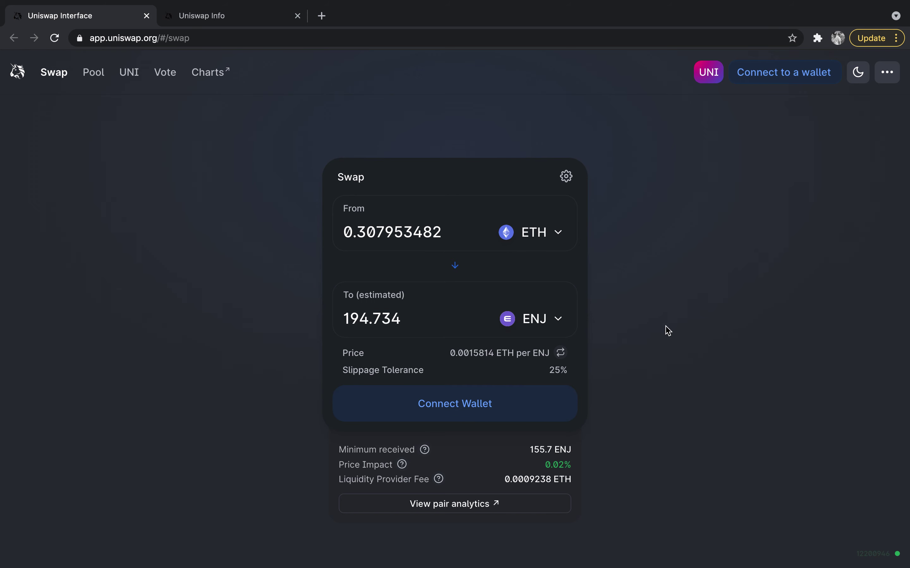
- Look over the browser's wallet extensions list again and close it
{"action": "left_click", "coordinate": [818, 38]}
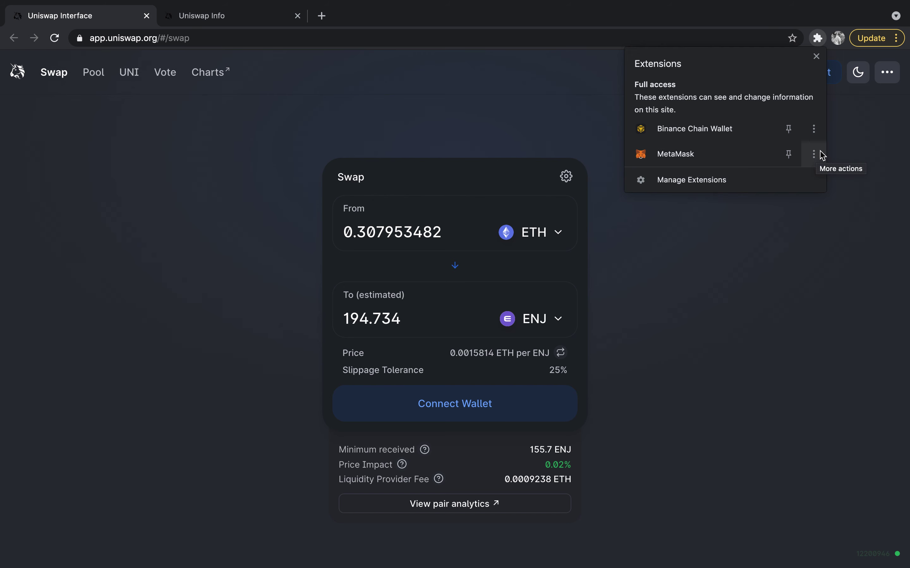
{"action": "left_click", "coordinate": [781, 265]}
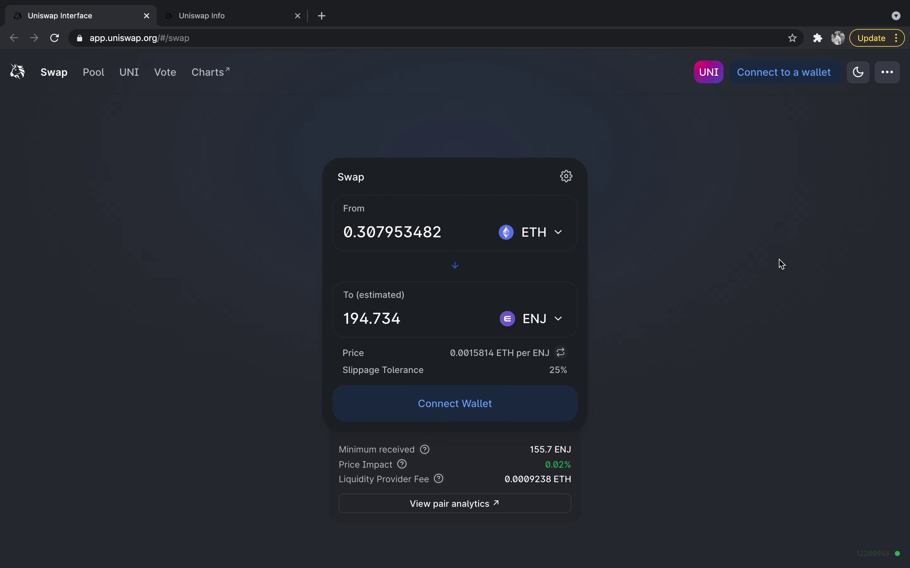